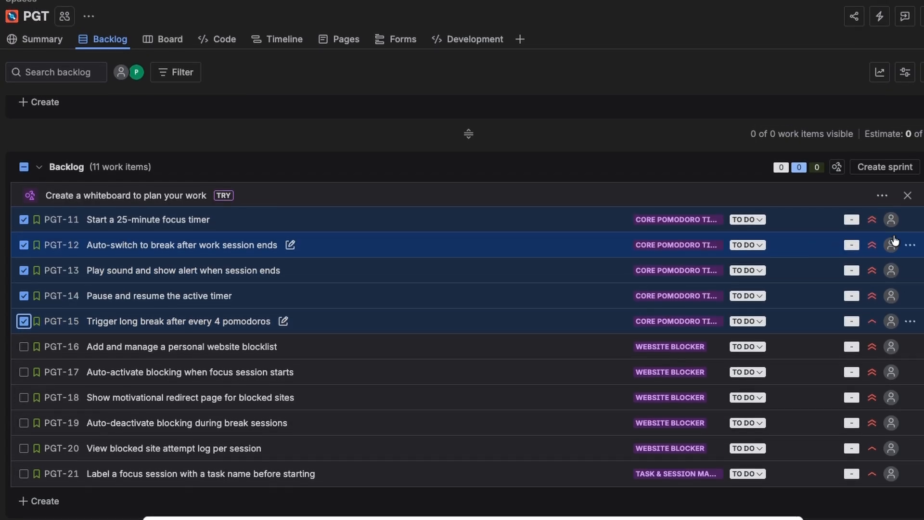
pyautogui.click(910, 210)
pyautogui.moveTo(846, 262)
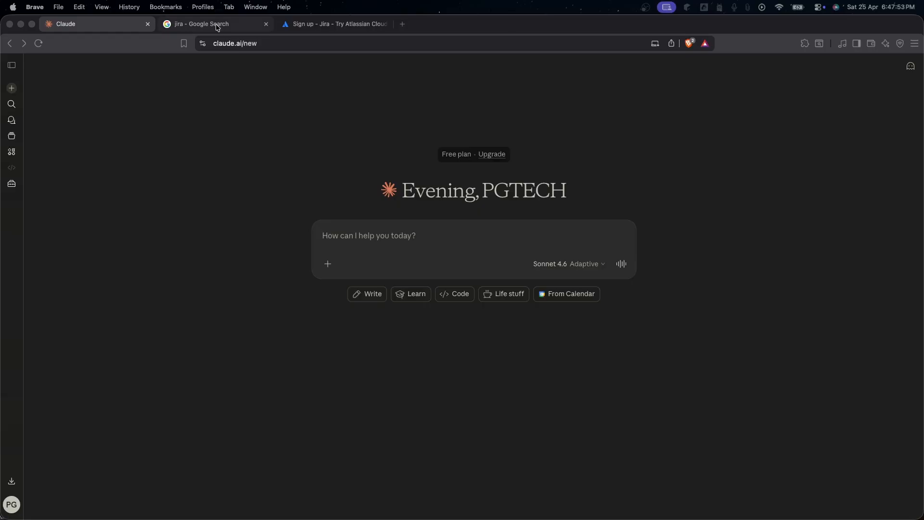
# Sign up for Jira with a Google account and create the site pgtechofficial.
pyautogui.click(220, 25)
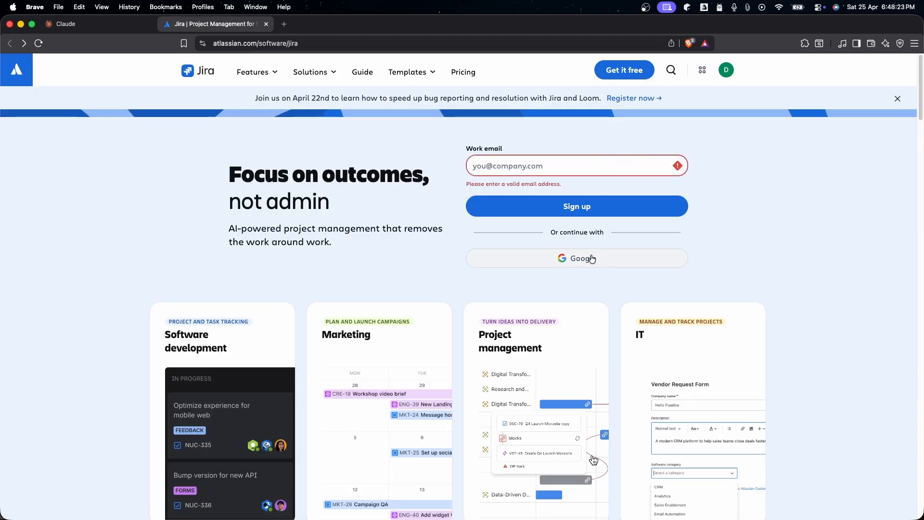
pyautogui.click(563, 259)
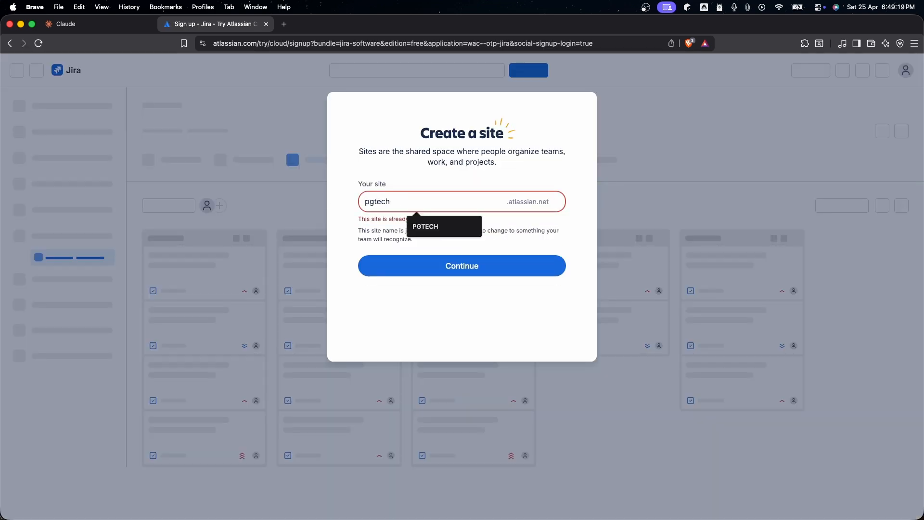
pyautogui.write('official')
pyautogui.press('Return')
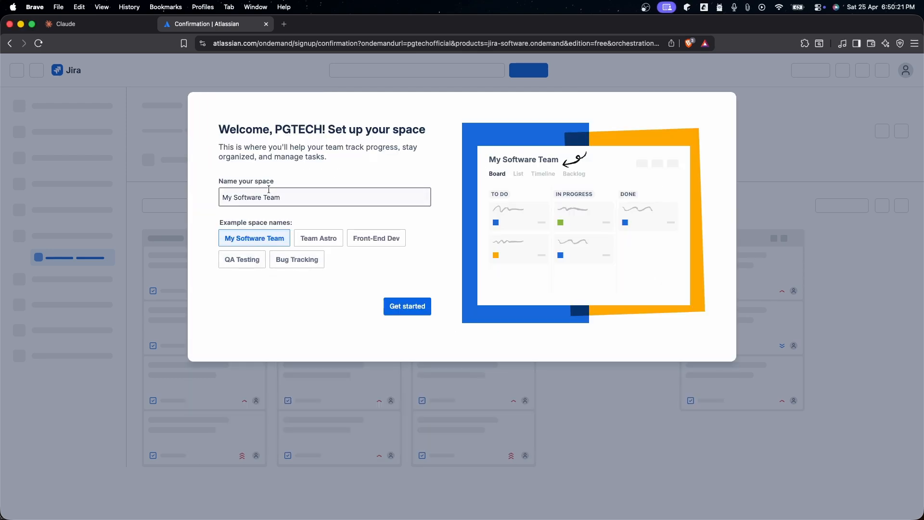
# Name the space PGT and finish its setup with the statuses To Do, In Progress, In Review and Done.
pyautogui.press('super+a')
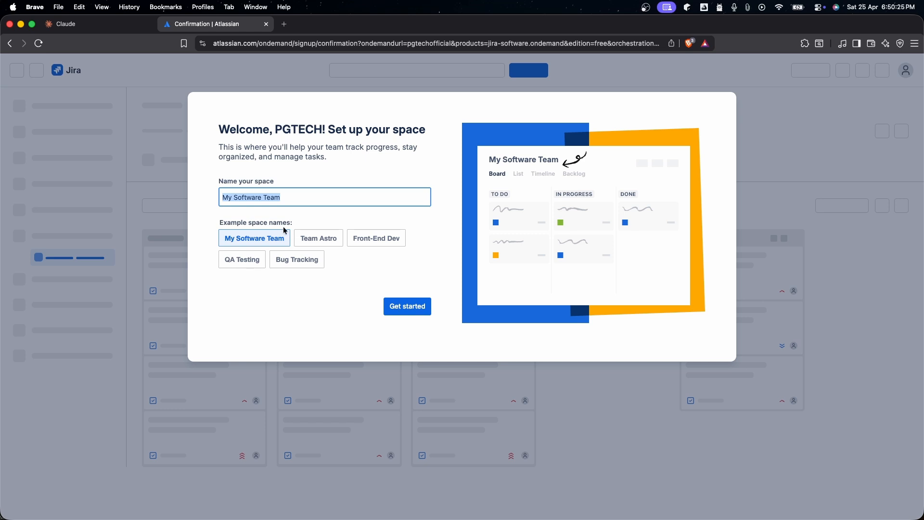
pyautogui.write('P')
pyautogui.write('GT')
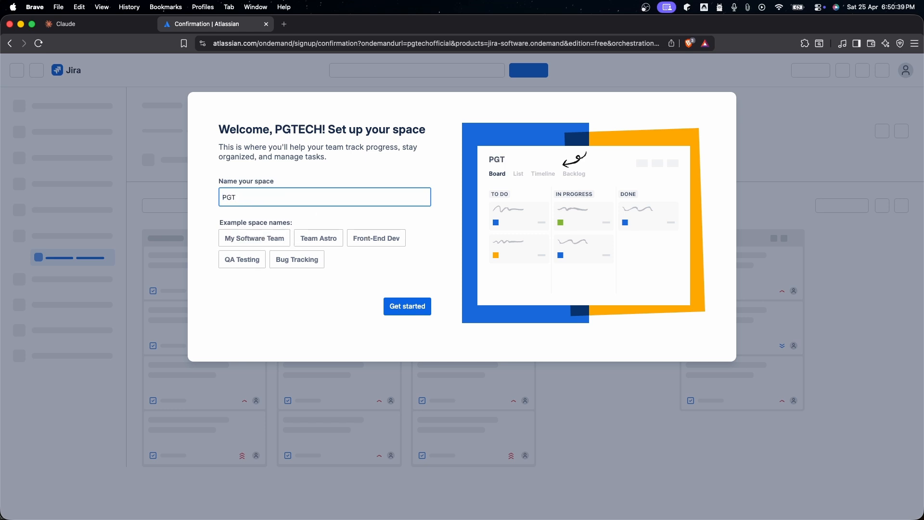
pyautogui.click(409, 307)
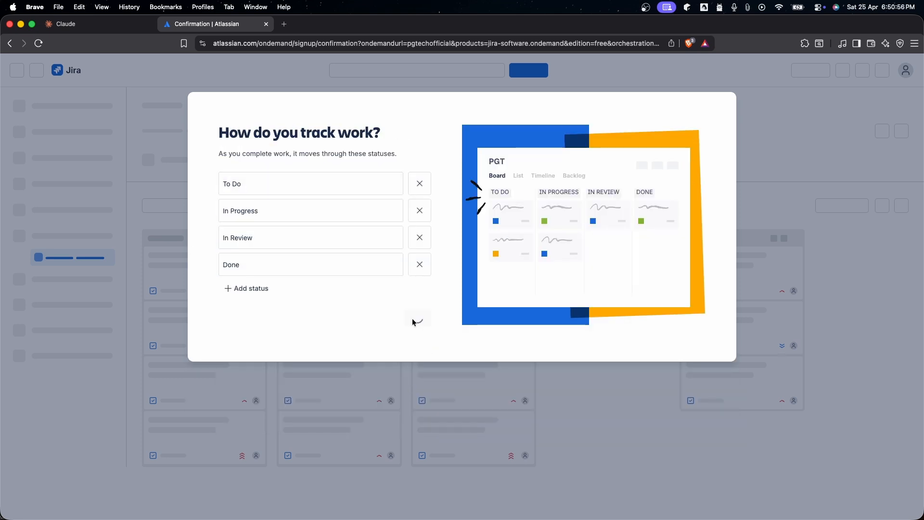
pyautogui.click(415, 319)
pyautogui.click(399, 332)
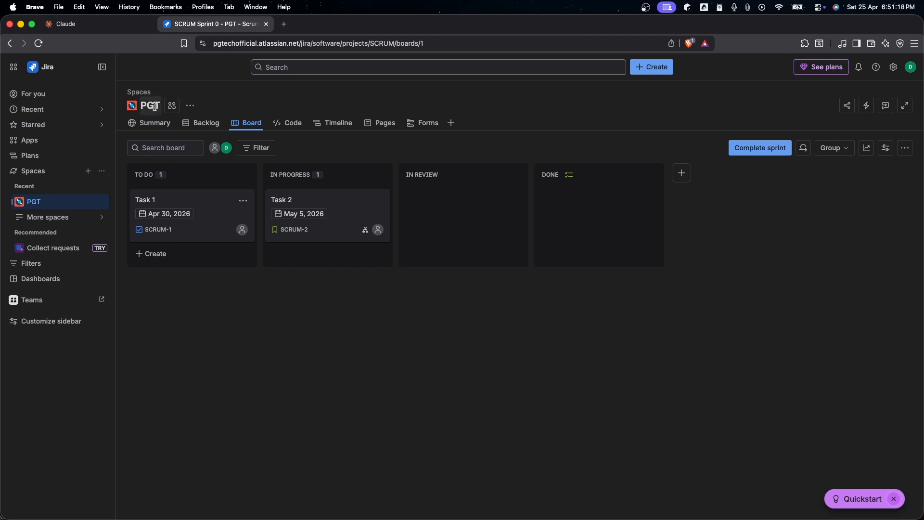
pyautogui.click(191, 206)
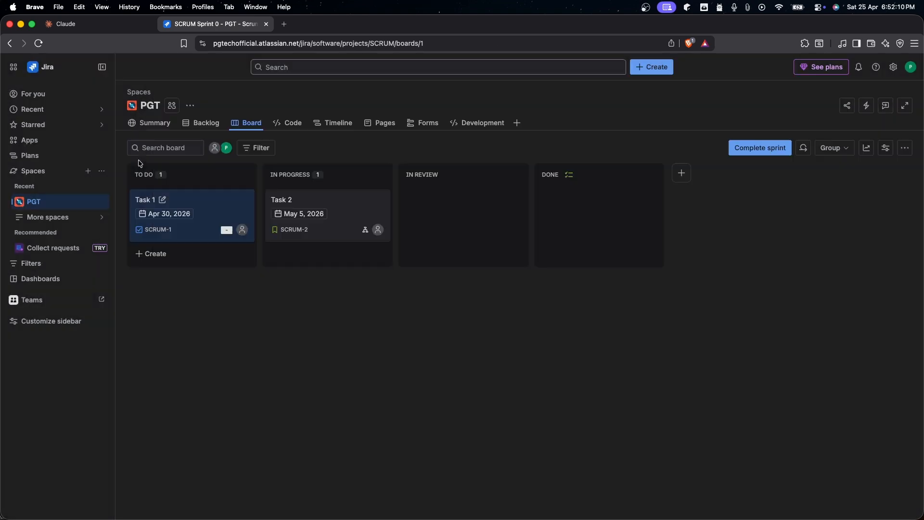
pyautogui.click(141, 162)
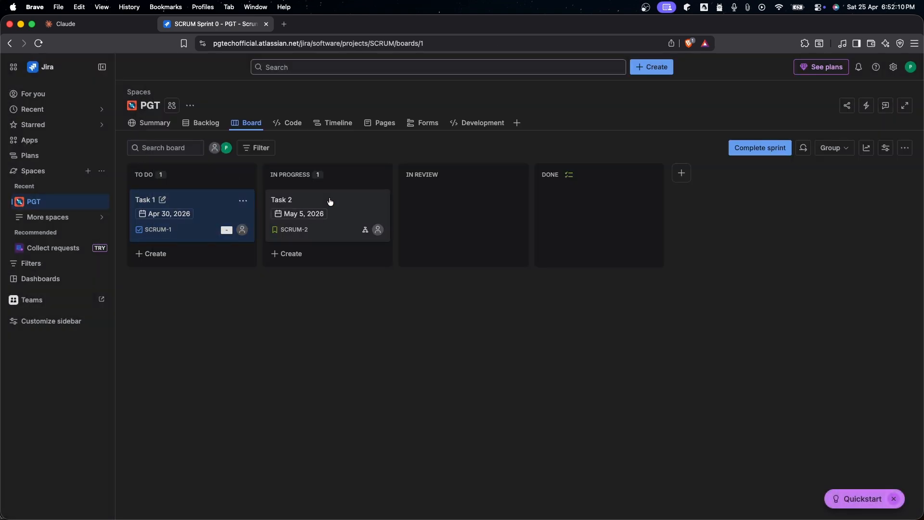
pyautogui.click(330, 205)
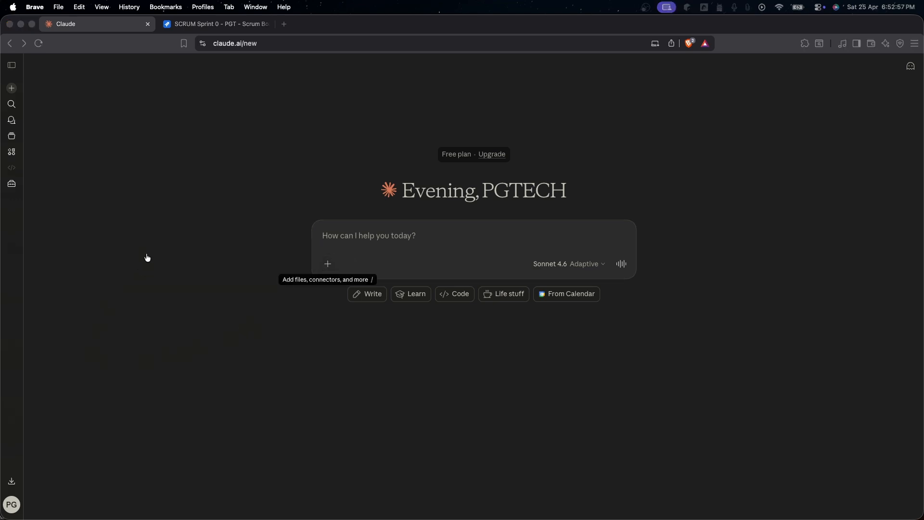
# In Claude, search the connector directory for "atla" and start connecting Atlassian Rovo.
pyautogui.click(327, 269)
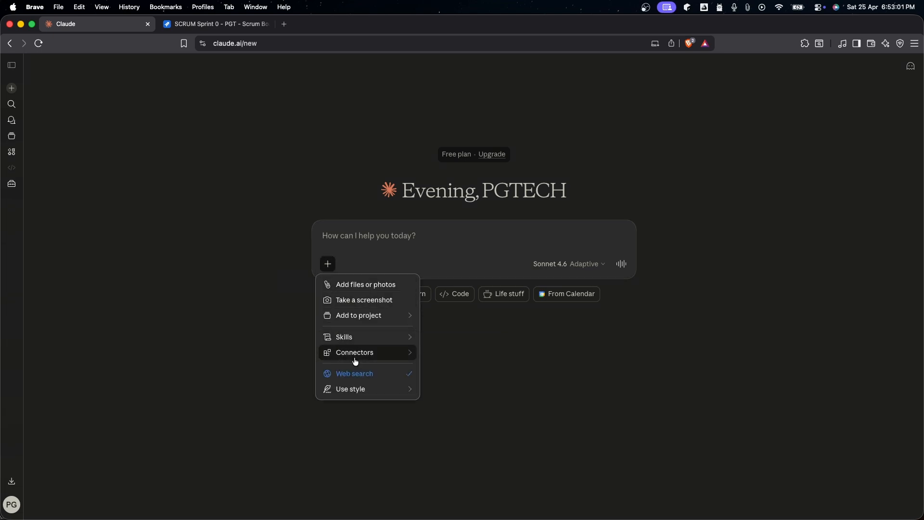
pyautogui.moveTo(355, 359)
pyautogui.moveTo(458, 343)
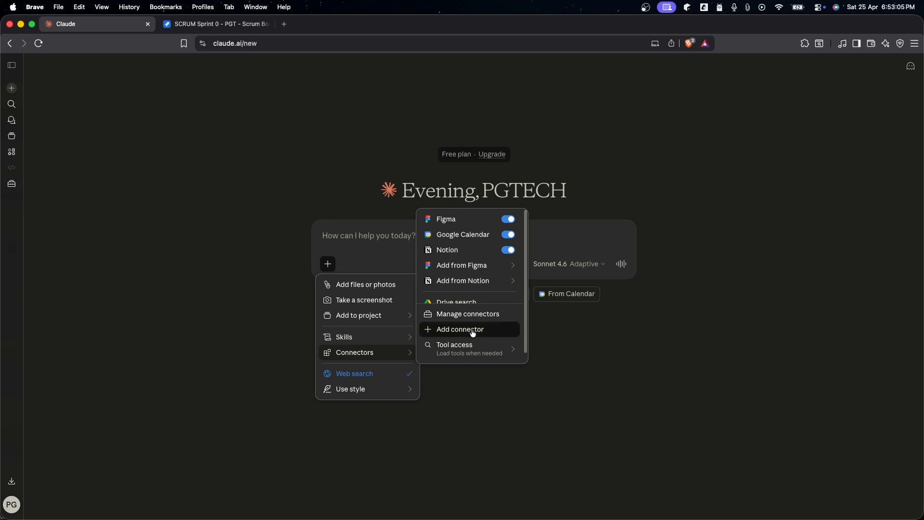
pyautogui.click(473, 331)
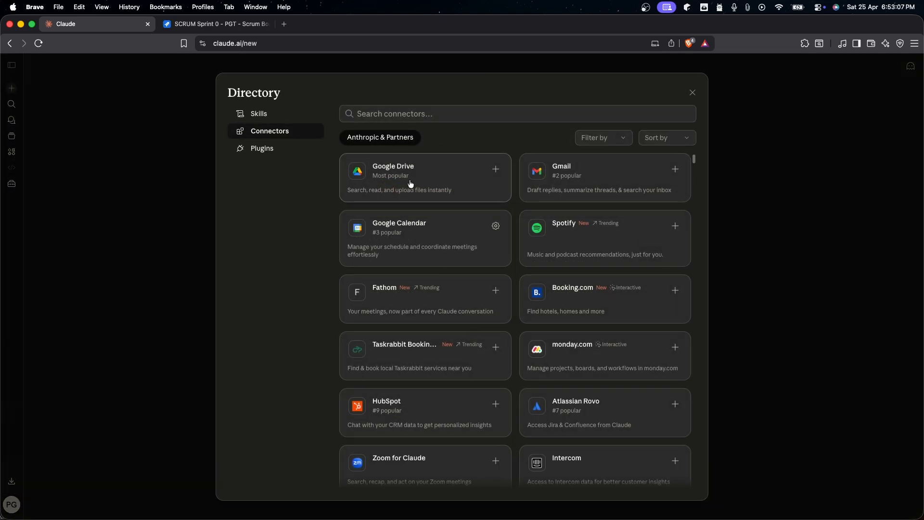
pyautogui.scroll(-15, 443, 371)
pyautogui.scroll(15, 443, 371)
pyautogui.click(387, 117)
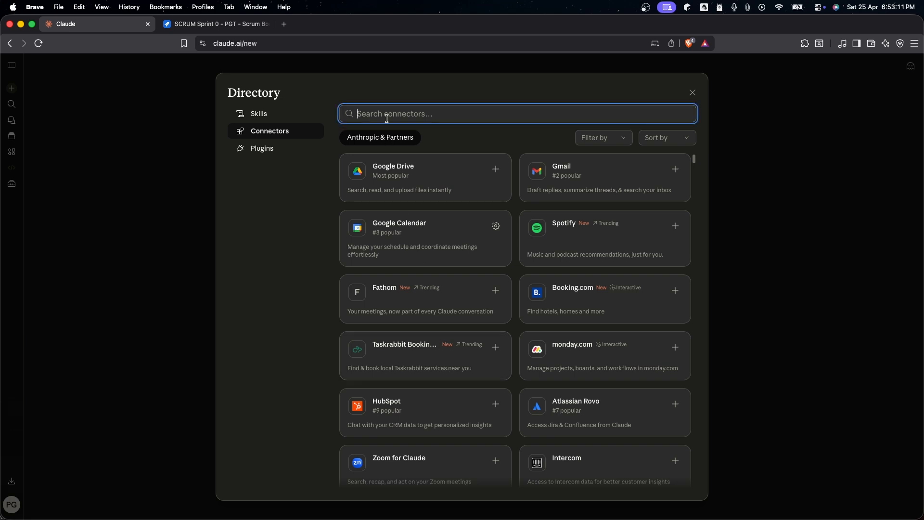
pyautogui.write('atla')
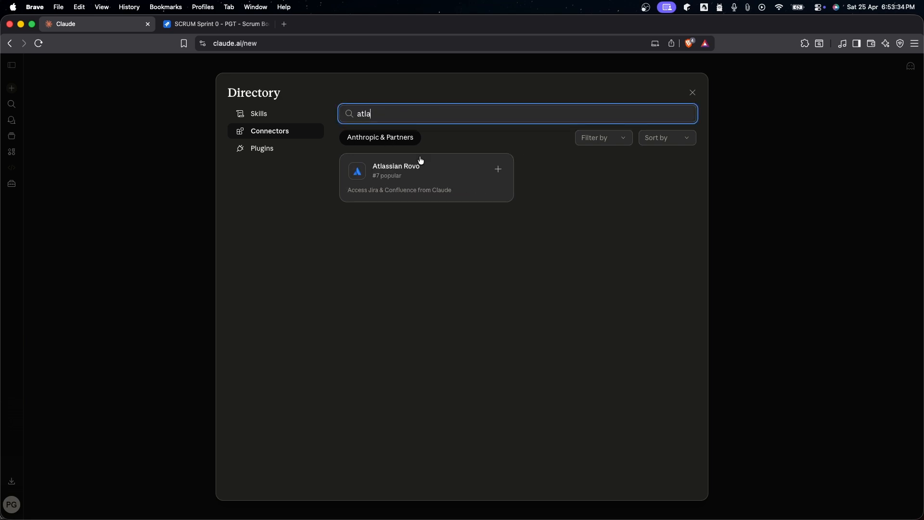
pyautogui.click(498, 170)
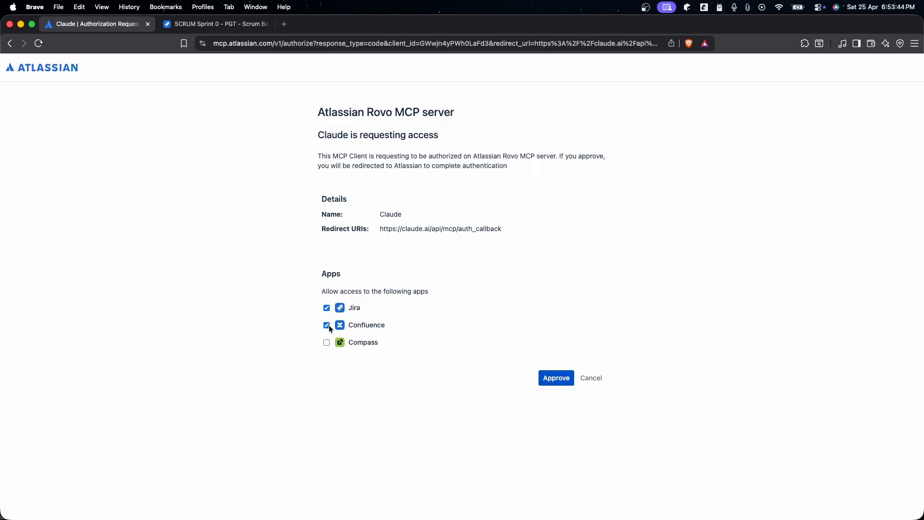
# Approve access to Jira and Confluence, review and accept the Atlassian MCP permissions, and check the Atlassian Rovo connector in Claude.
pyautogui.click(554, 380)
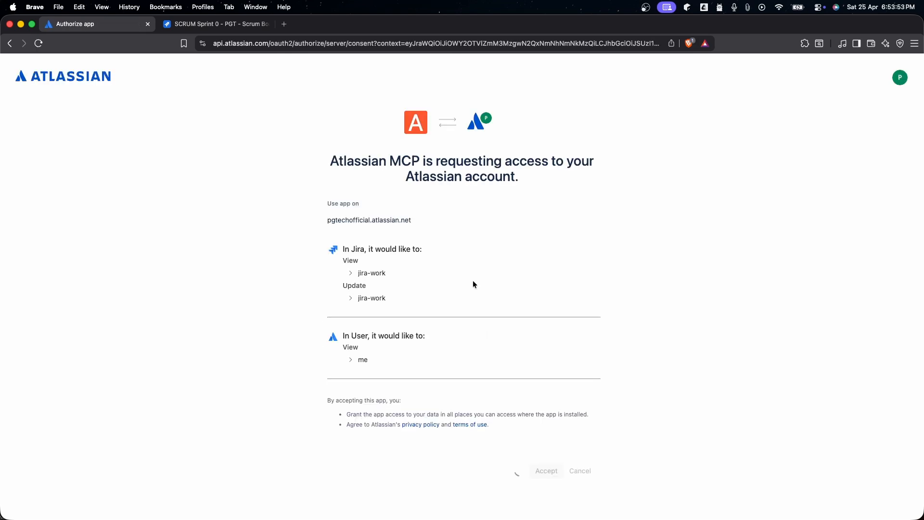
pyautogui.click(350, 273)
pyautogui.click(347, 316)
pyautogui.click(347, 378)
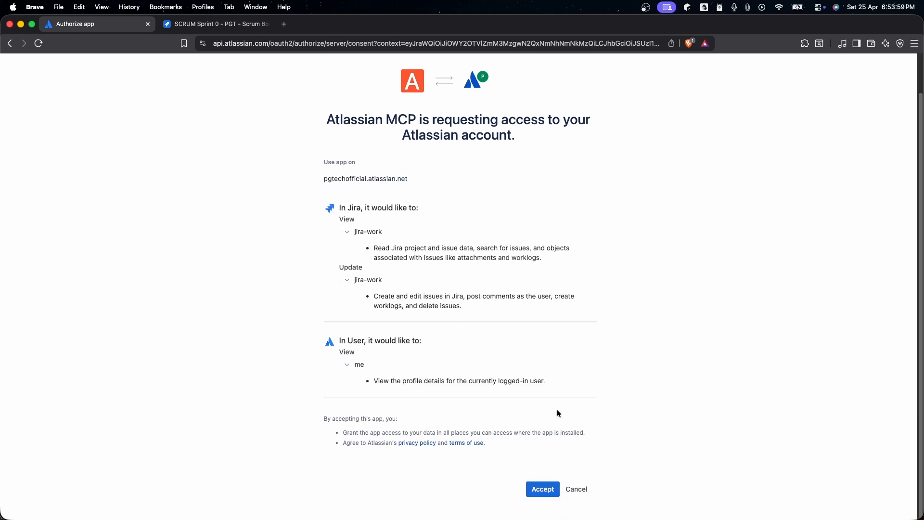
pyautogui.click(542, 489)
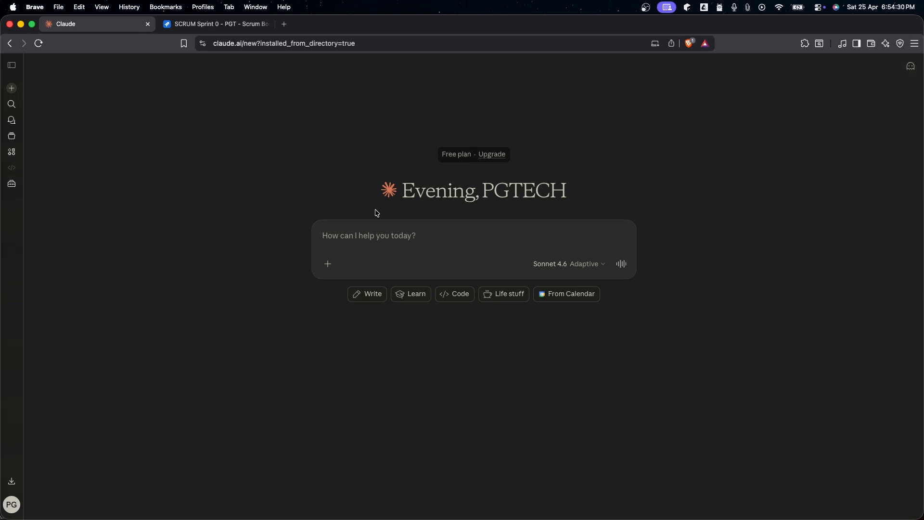
pyautogui.click(329, 264)
pyautogui.moveTo(371, 353)
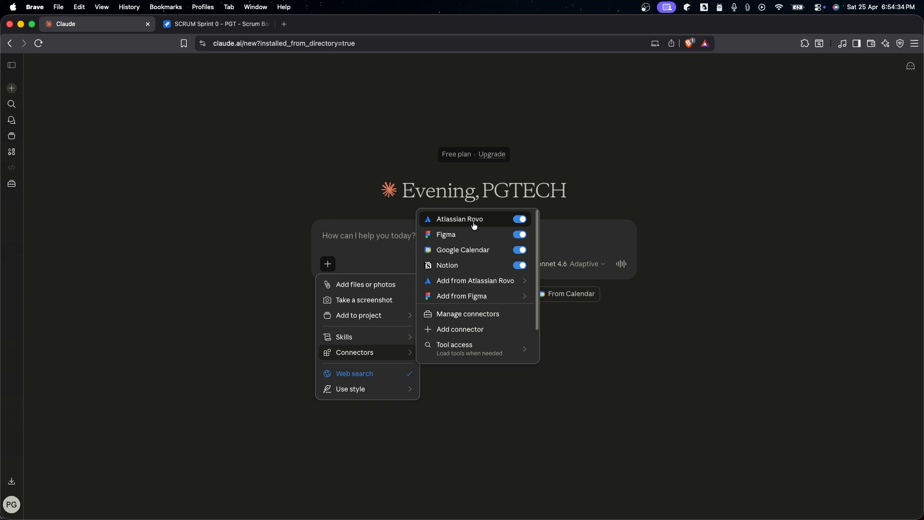
# Enter the senior product manager prompt requesting epics, user stories, priority order and MVP scope, and remove "solo" before "founder".
pyautogui.click(346, 228)
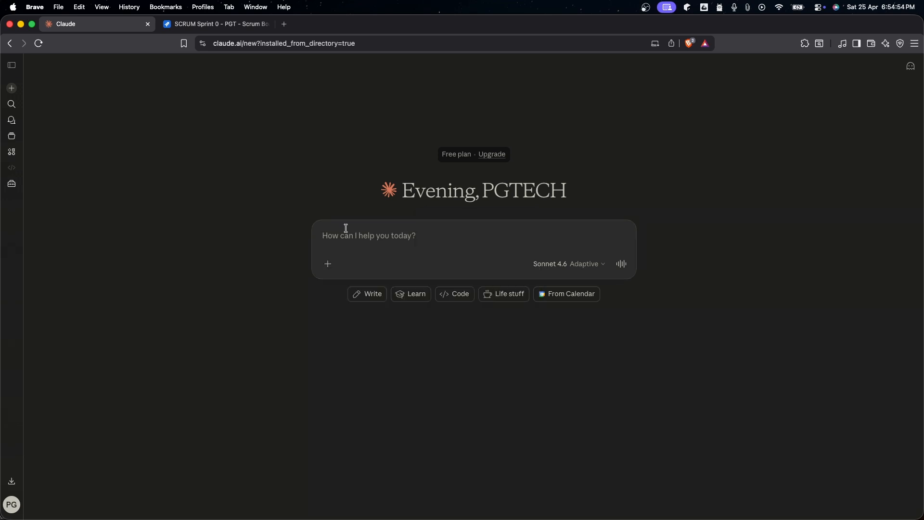
pyautogui.write('You are a senior product manager helping a solo founder plan a software project. Here is my rough idea:  [paste your project description here]  Break this into: 1. 4–6 high-level epics 2. 3–5 user stories per epic (in the format: "As a [user], I want to [action] so that [outcome]") 3. A suggested priority order (P0, P1, P2) 4. A rough MVP scope — which epics are must-have for launch vs nice-to-have  Be opinionated. If something seems out of scope for an early-stage solo product, say so.')
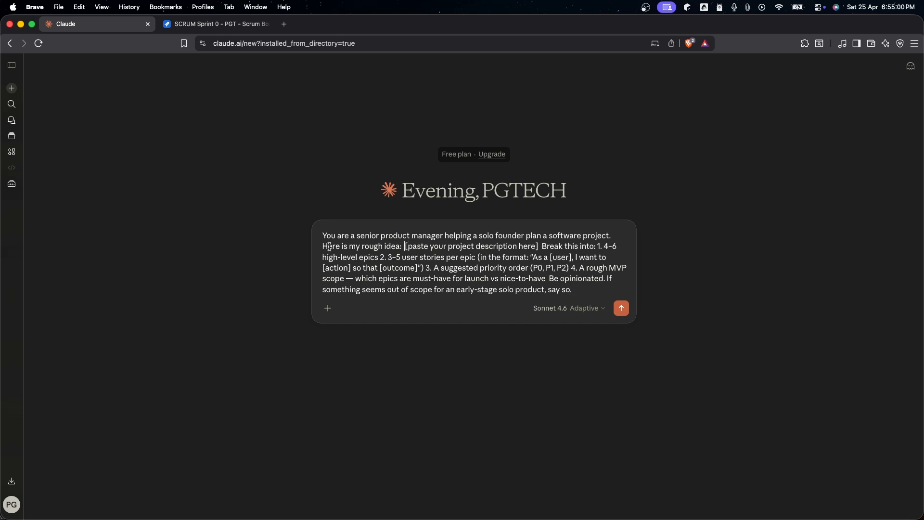
pyautogui.moveTo(319, 237); pyautogui.dragTo(432, 235)
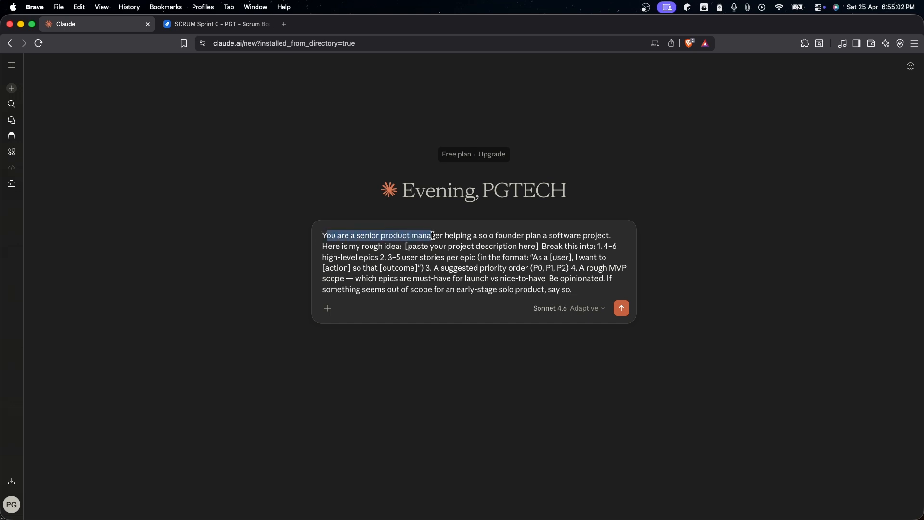
pyautogui.click(526, 235)
pyautogui.click(576, 236)
pyautogui.moveTo(477, 236); pyautogui.dragTo(492, 238)
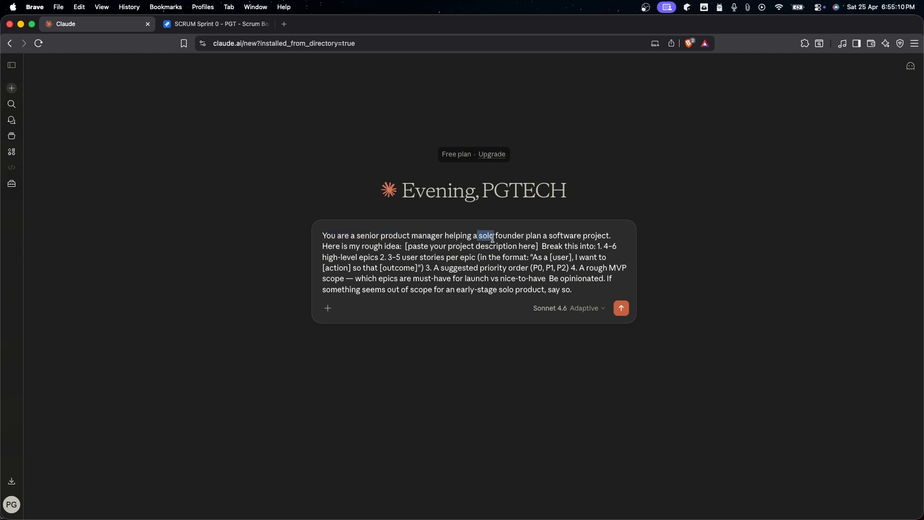
pyautogui.press('BackSpace')
# Replace the project description placeholder with "Create a pomodora website with website blocker" on its own line, separated from the "Break this into" instructions.
pyautogui.moveTo(321, 245); pyautogui.dragTo(515, 246)
pyautogui.click(394, 247)
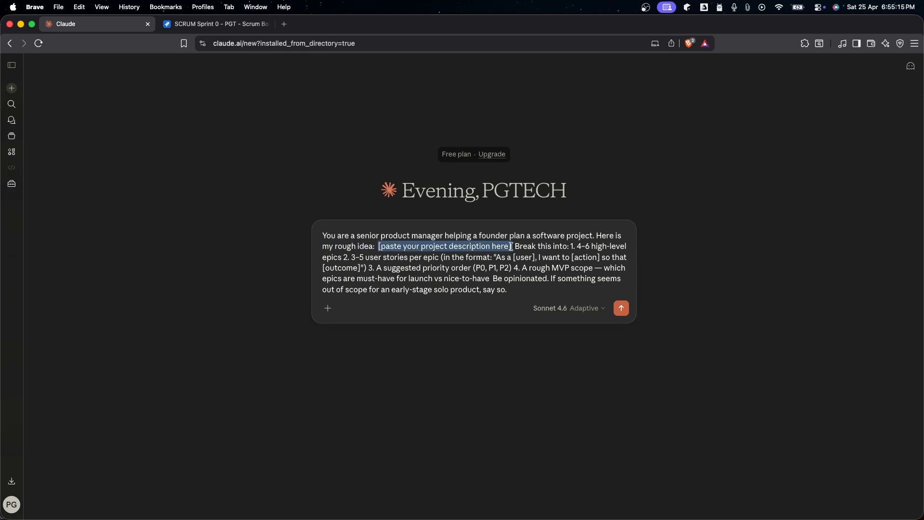
pyautogui.press('BackSpace')
pyautogui.press('Return')
pyautogui.press('Return')
pyautogui.press('Return')
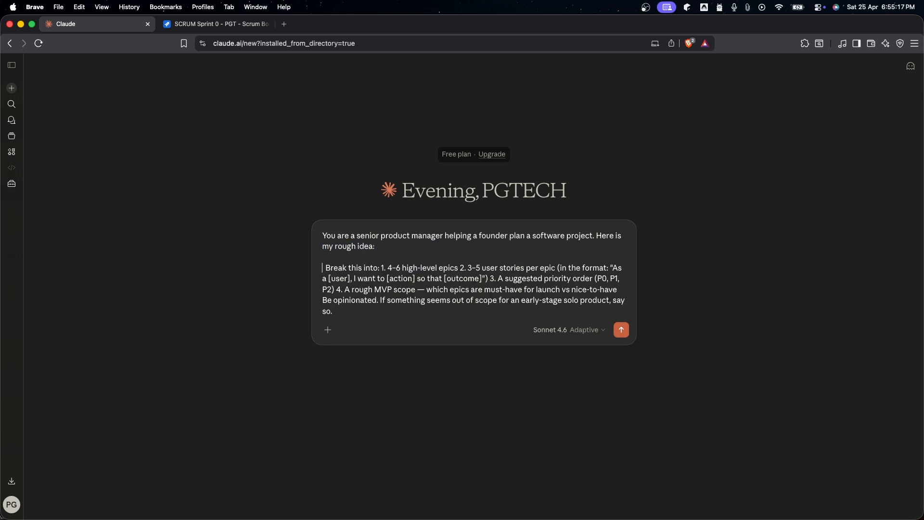
pyautogui.press('BackSpace')
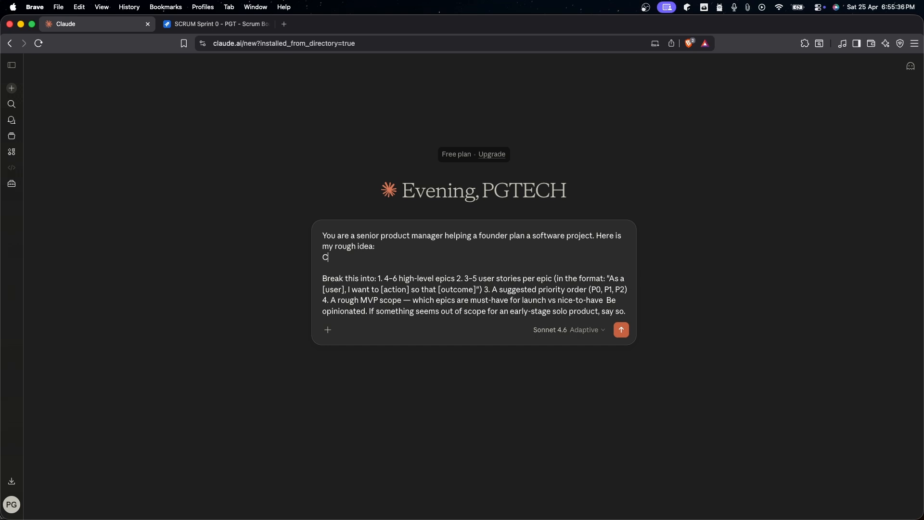
pyautogui.write('omodora website with wens')
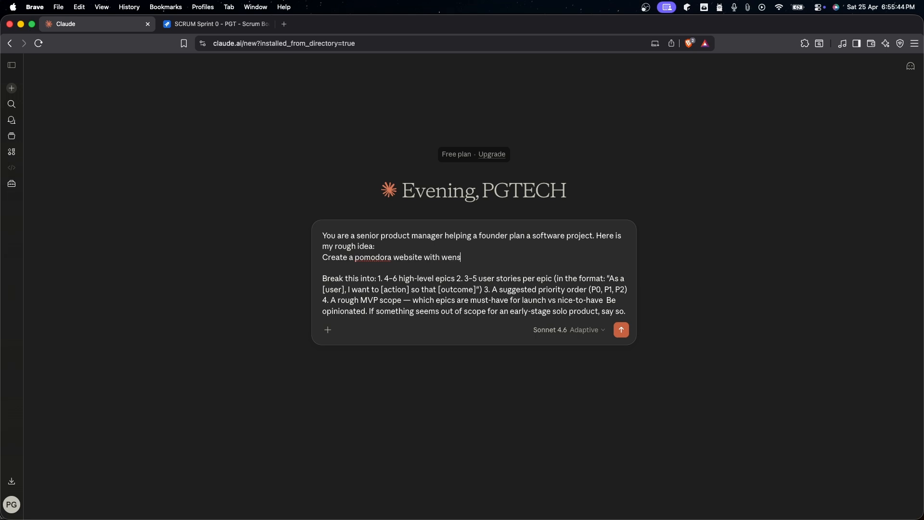
pyautogui.press('BackSpace')
pyautogui.press('BackSpace')
pyautogui.write('bsite blocker')
# Review the prompt's requirements for high-level epics, user stories and their format, priority order and MVP scope.
pyautogui.moveTo(385, 279); pyautogui.dragTo(455, 281)
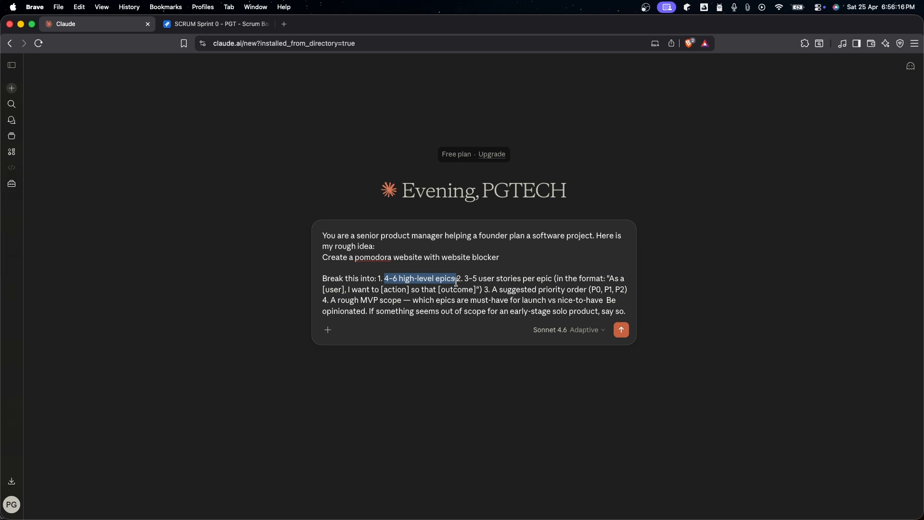
pyautogui.click(382, 274)
pyautogui.moveTo(385, 278); pyautogui.dragTo(395, 277)
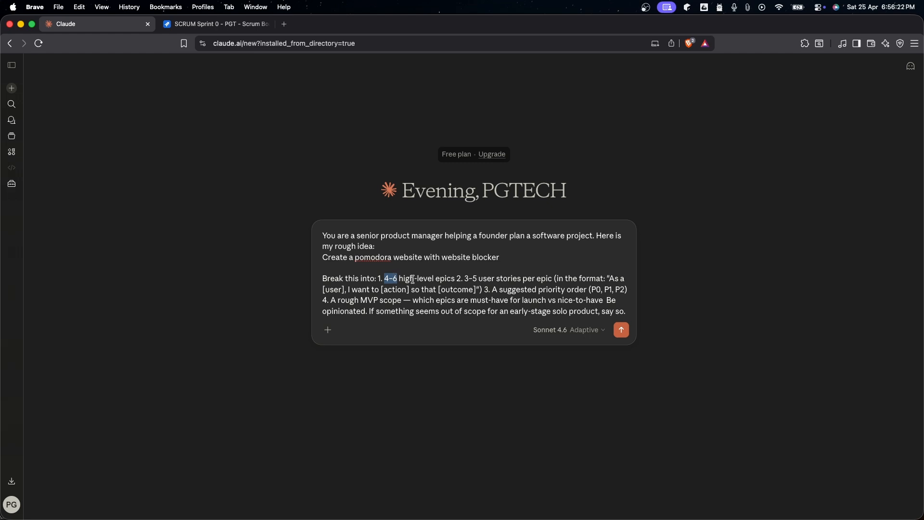
pyautogui.moveTo(465, 280); pyautogui.dragTo(553, 279)
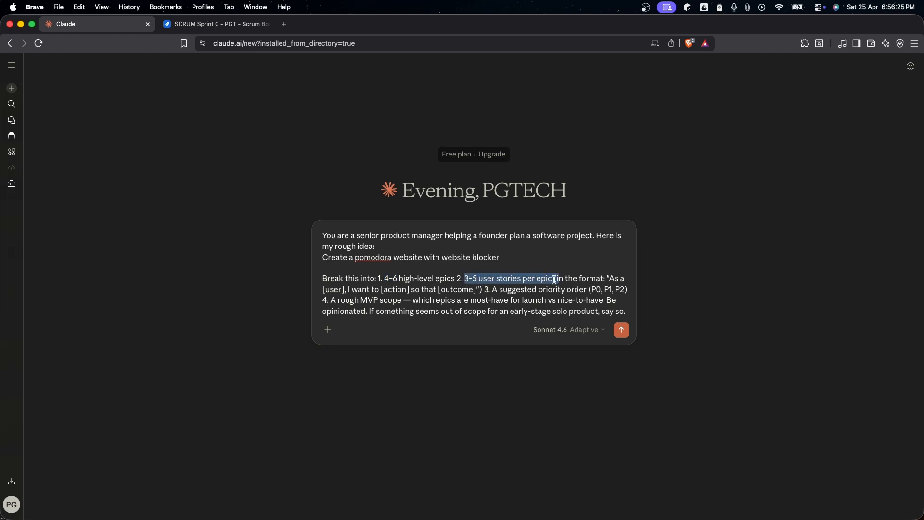
pyautogui.click(462, 268)
pyautogui.click(338, 290)
pyautogui.click(362, 290)
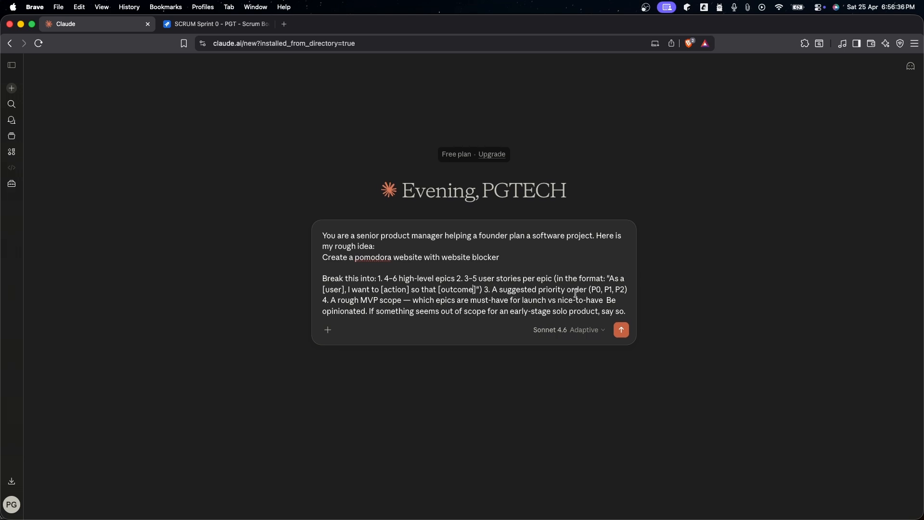
pyautogui.moveTo(592, 290); pyautogui.dragTo(623, 291)
pyautogui.moveTo(336, 301); pyautogui.dragTo(570, 300)
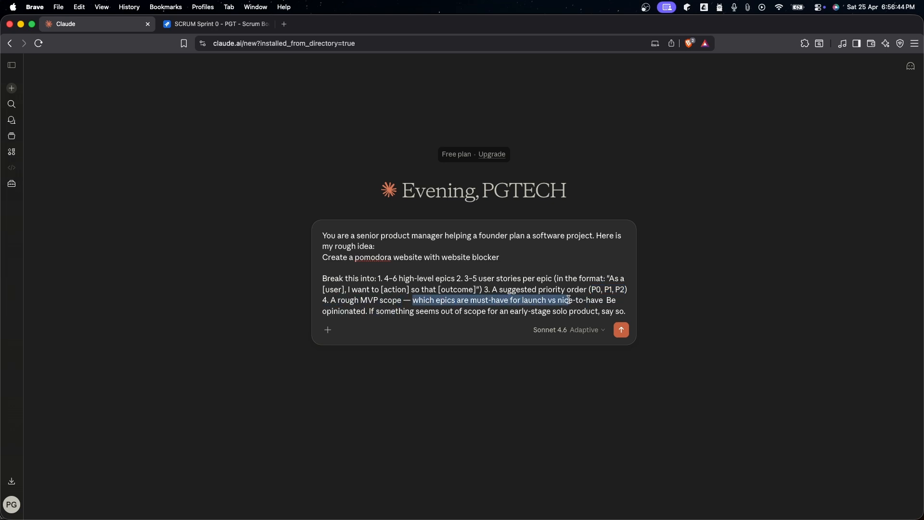
pyautogui.click(581, 300)
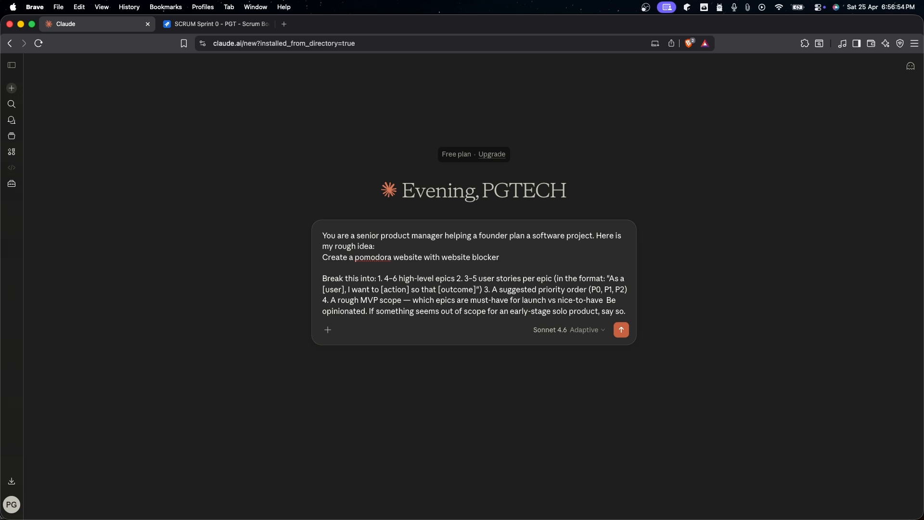
# Choose the Sonnet 4.6 model and append instructions to create the epics and linked user stories in the Jira project with P0/P1/P2-based priorities.
pyautogui.click(586, 331)
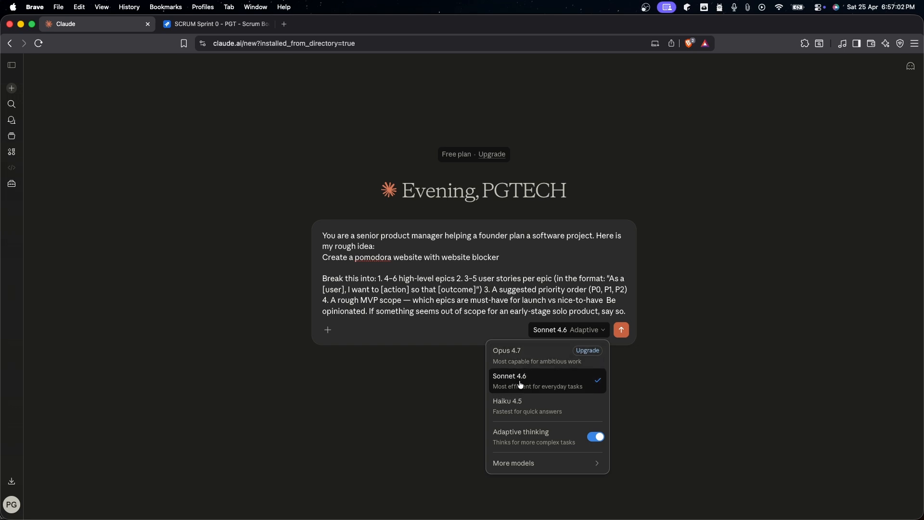
pyautogui.click(553, 391)
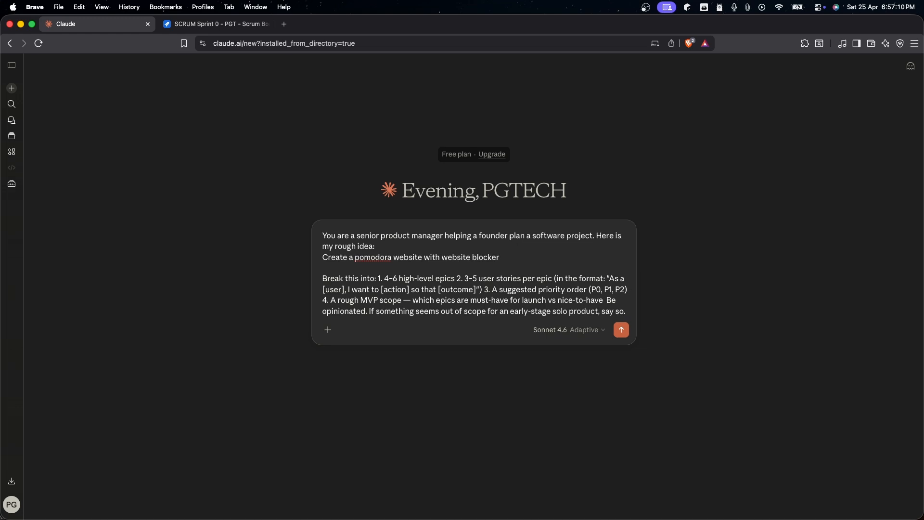
pyautogui.write('Now create this in my Jira project [PROJECT-KEY].  For each epic: create an Epic issue with the name and a short description. For each user story: create a Story issue linked to its parent epic, with the user story text as the description, and set priority based on the P0/P1/P2 labels you assigned.')
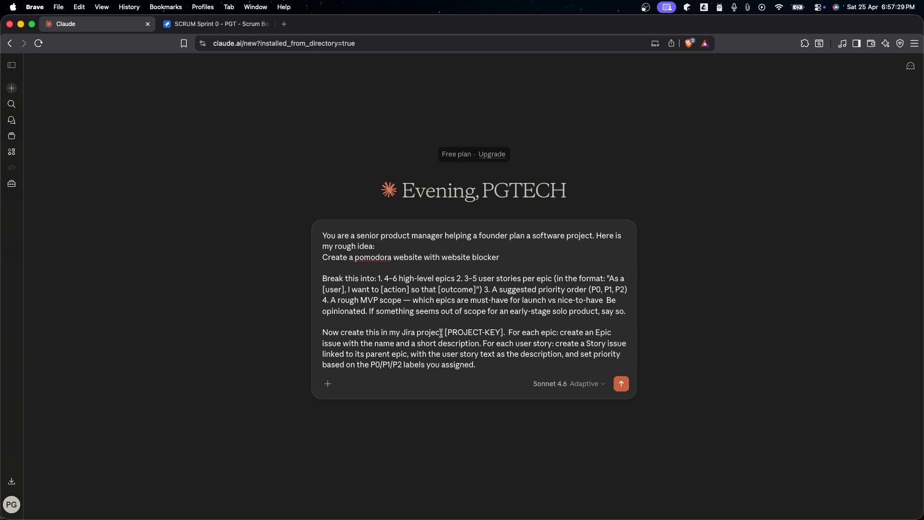
# Replace the [PROJECT-KEY] placeholder with PGT, the key of the Jira space, and submit the prompt to Claude.
pyautogui.moveTo(445, 332); pyautogui.dragTo(500, 331)
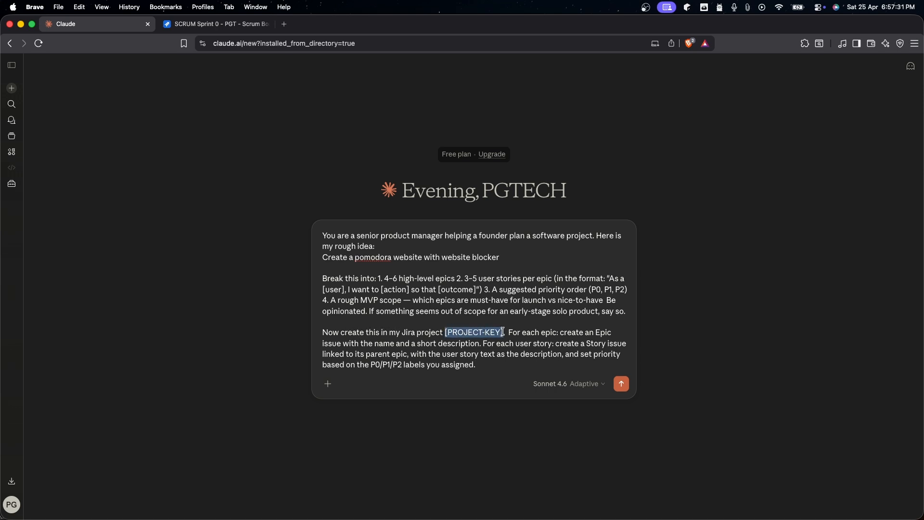
pyautogui.press('BackSpace')
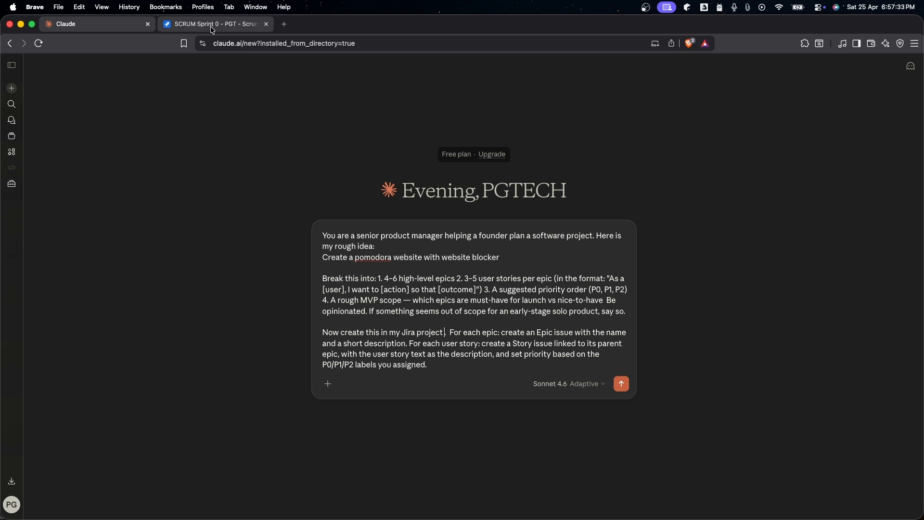
pyautogui.click(231, 26)
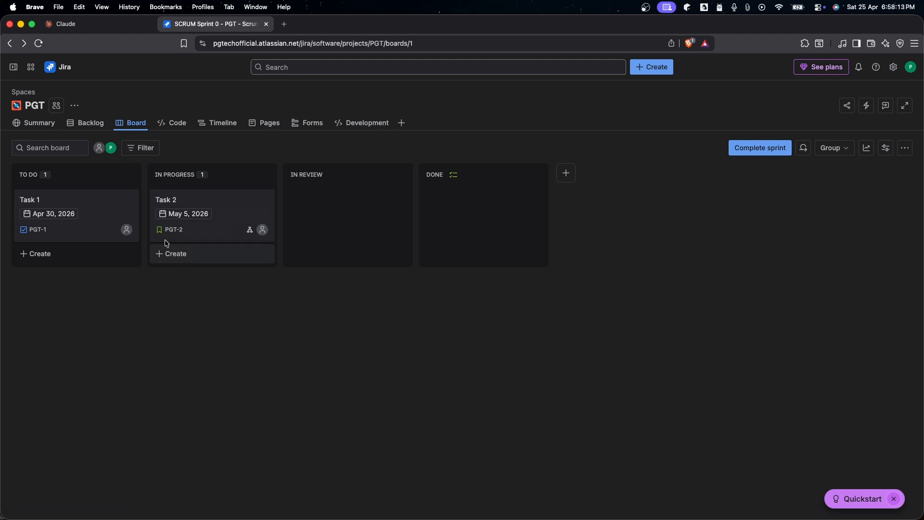
pyautogui.click(72, 26)
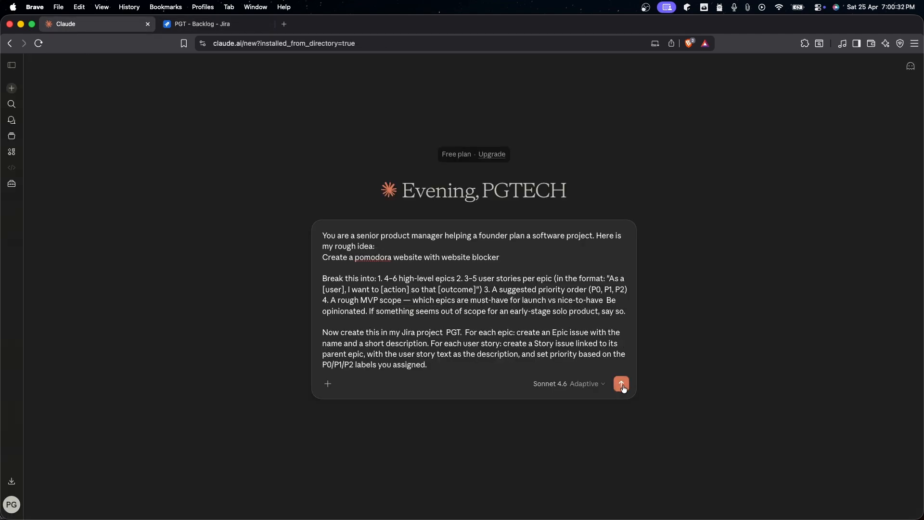
pyautogui.click(621, 384)
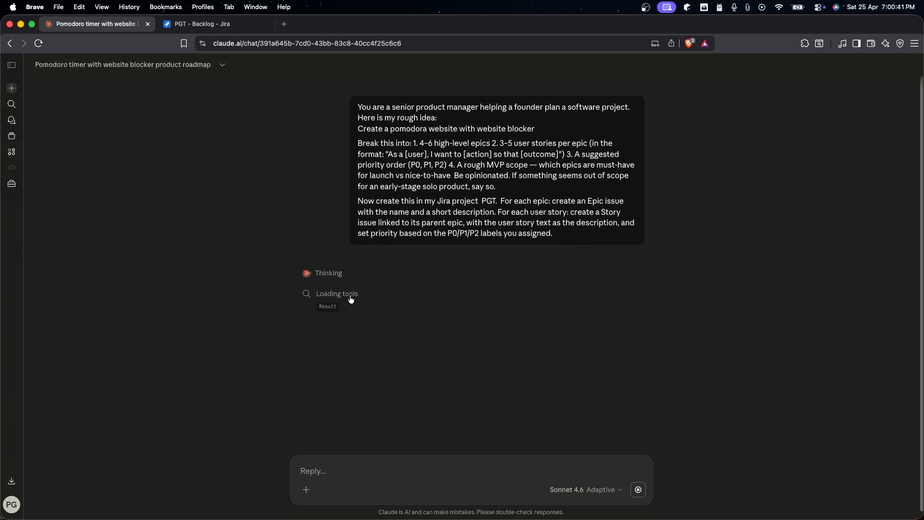
# Inspect the request behind the tool loading and always allow Claude to list accessible resources from Atlassian Rovo.
pyautogui.click(350, 298)
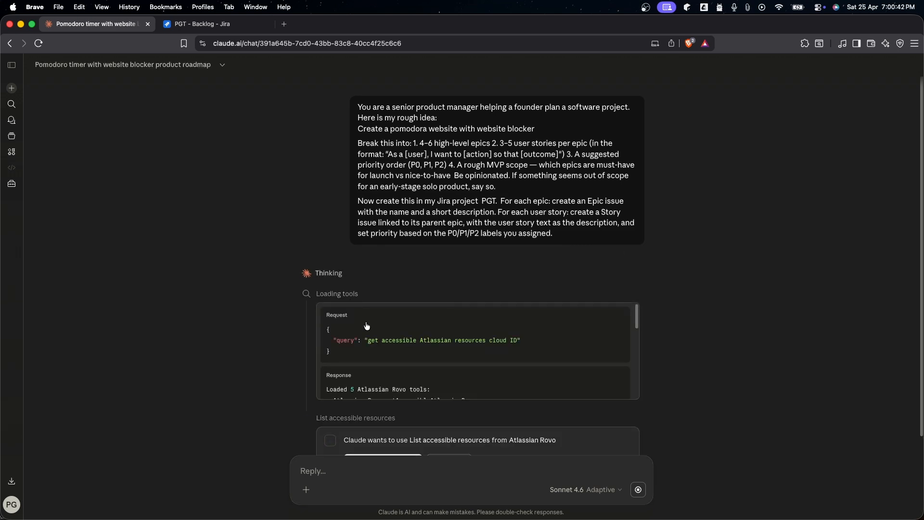
pyautogui.scroll(-5, 368, 327)
pyautogui.click(337, 293)
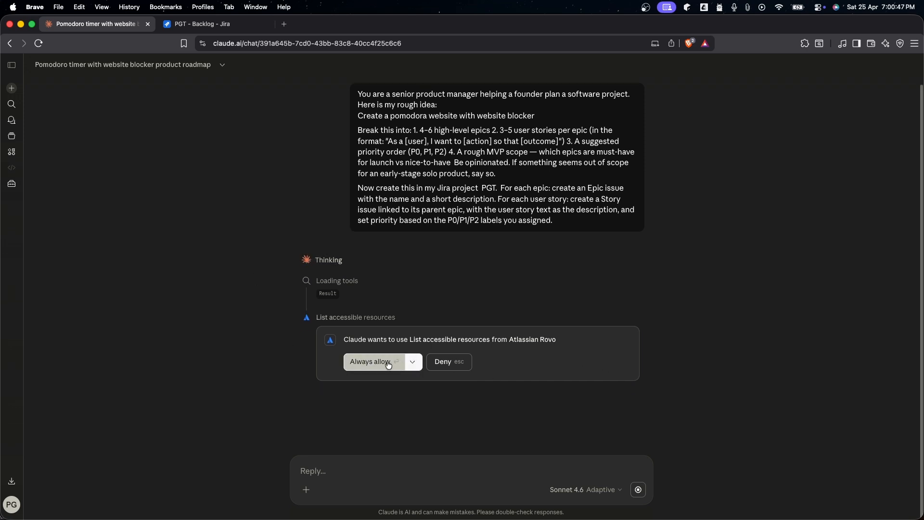
pyautogui.click(412, 361)
pyautogui.click(377, 362)
pyautogui.click(373, 362)
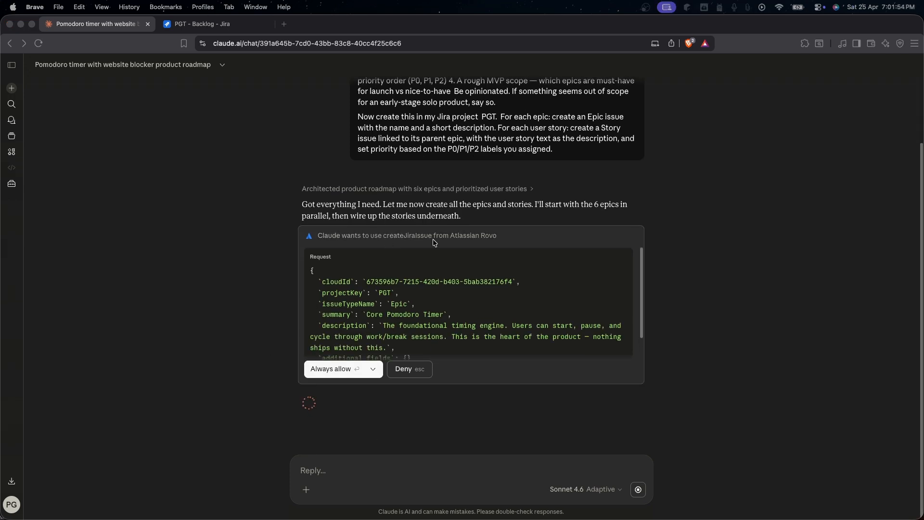
# Review the createJiraIssue request for the Core Pomodoro Timer epic and always allow Claude to create Jira issues.
pyautogui.scroll(-1, 394, 315)
pyautogui.click(324, 374)
pyautogui.scroll(-2, 346, 337)
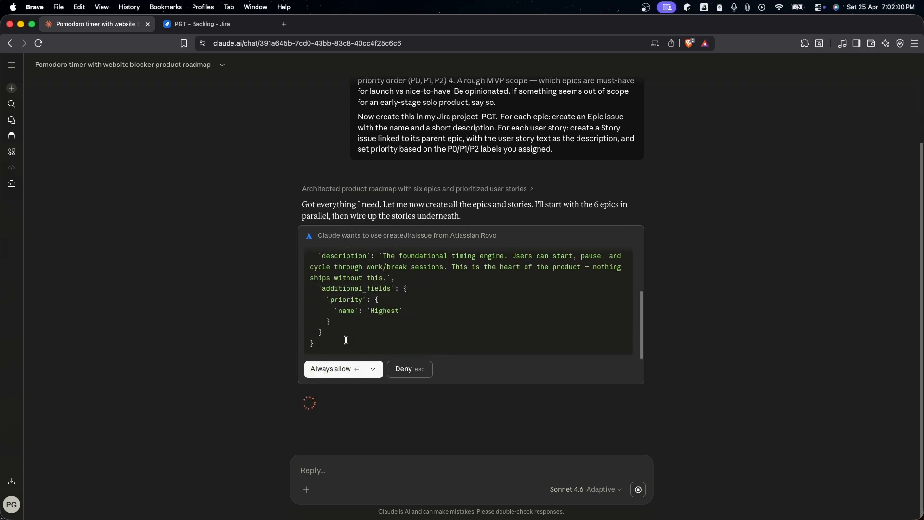
pyautogui.click(341, 370)
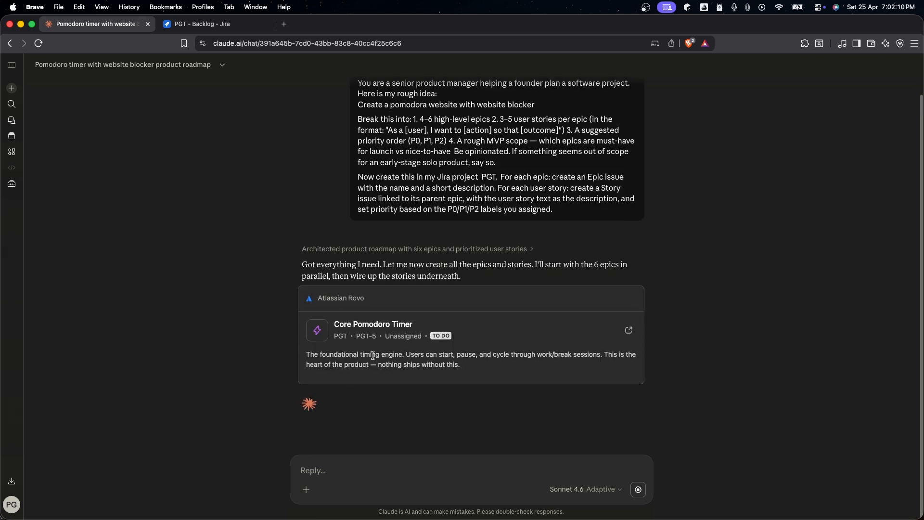
# Check the PGT timeline in Jira for the created epics, viewing the details of Core Pomodoro Timer and Website Blocker.
pyautogui.click(203, 24)
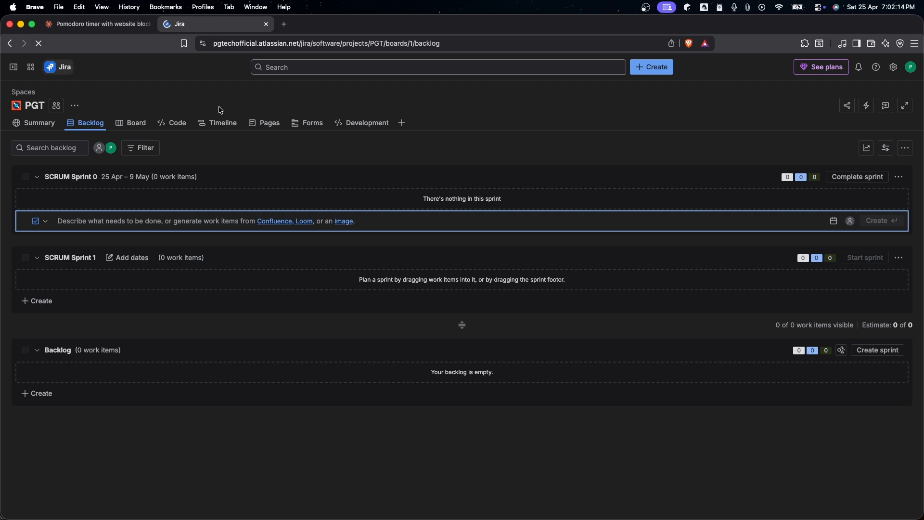
pyautogui.click(132, 124)
pyautogui.click(217, 124)
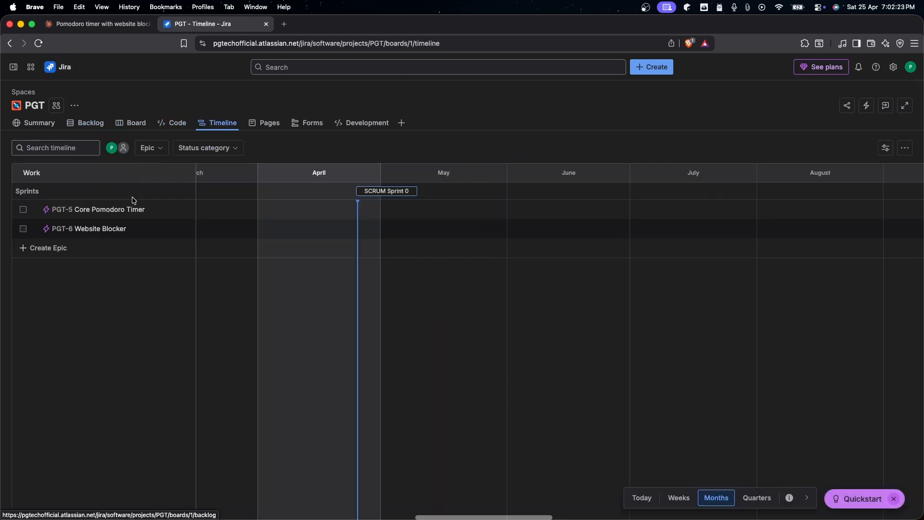
pyautogui.click(96, 213)
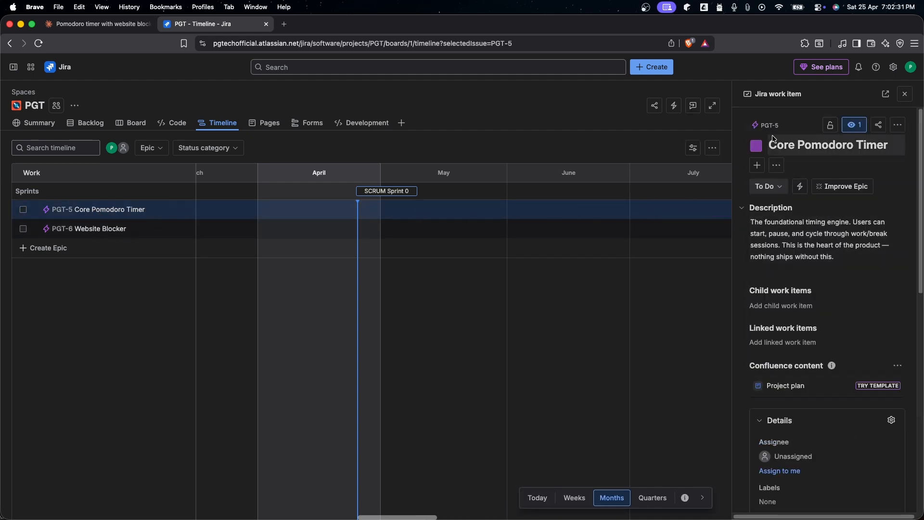
pyautogui.click(97, 228)
# Check Claude's story creation progress, reload the Jira backlog and examine the details of stories PGT-11, PGT-13, PGT-14 and PGT-15.
pyautogui.click(96, 24)
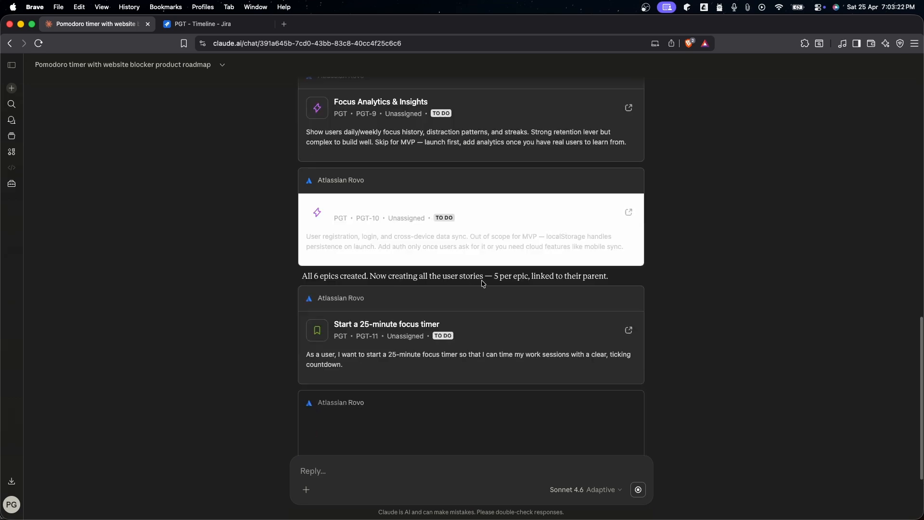
pyautogui.click(207, 24)
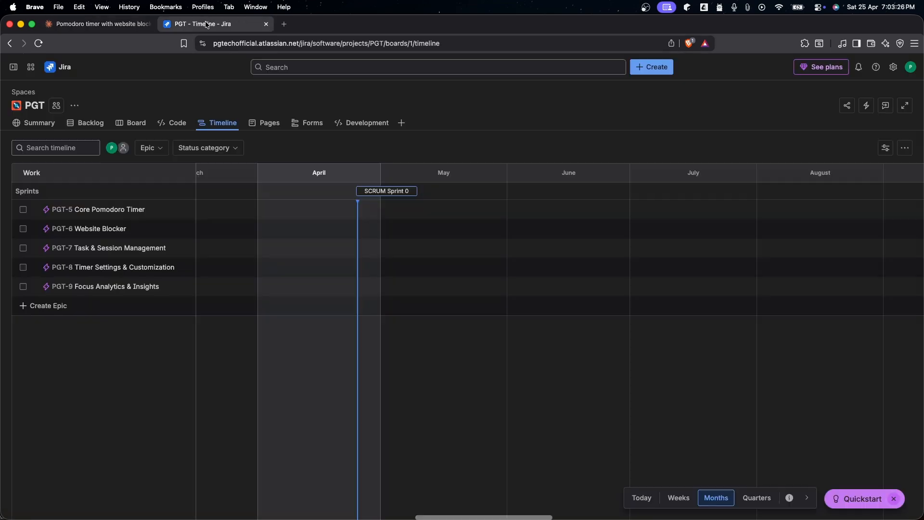
pyautogui.click(87, 123)
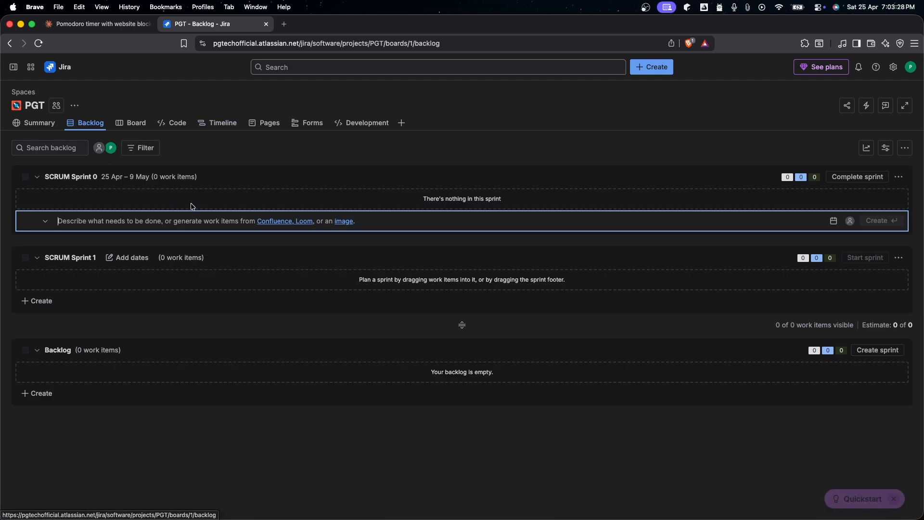
pyautogui.click(35, 44)
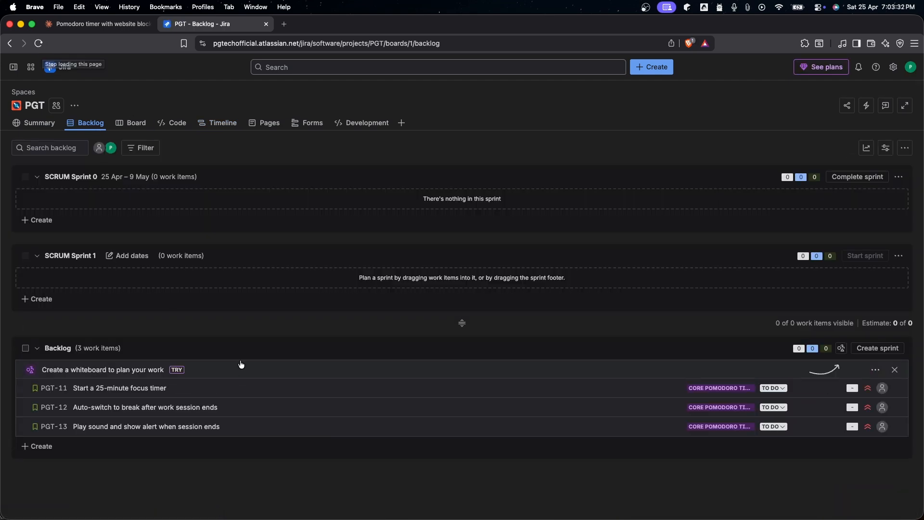
pyautogui.click(142, 391)
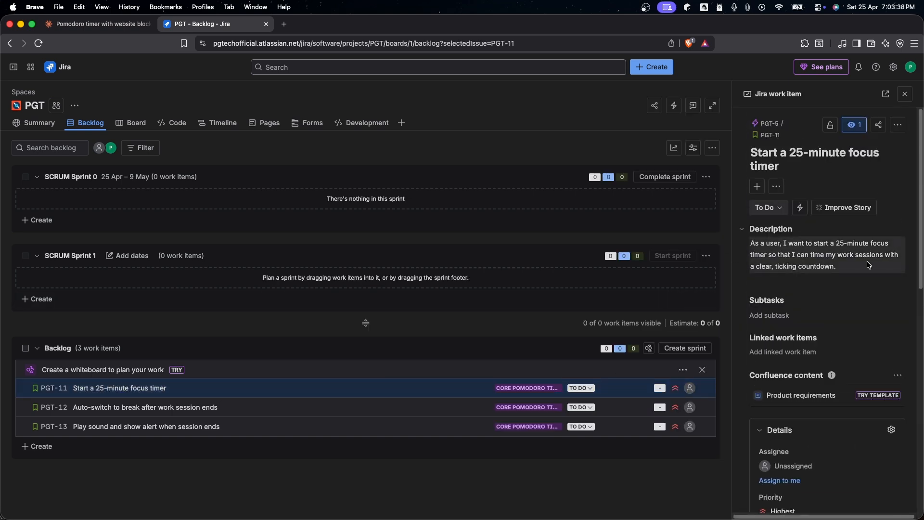
pyautogui.click(147, 426)
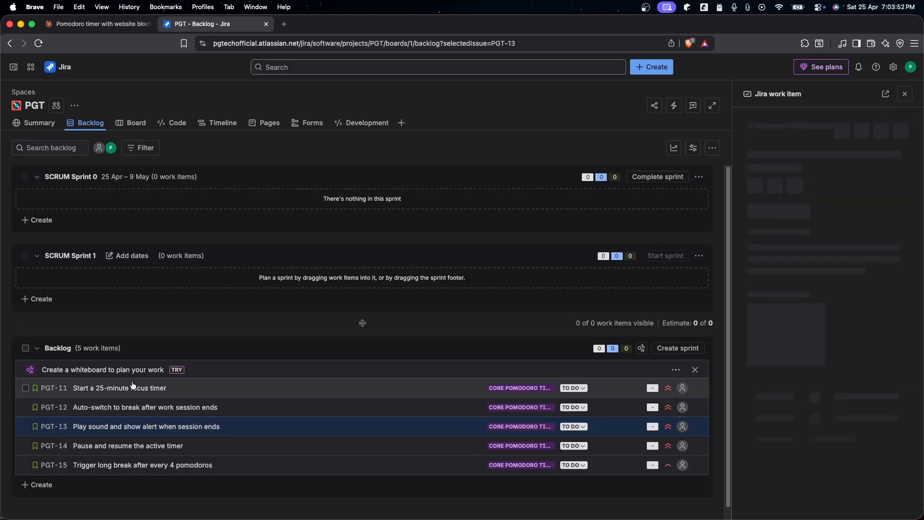
pyautogui.click(123, 445)
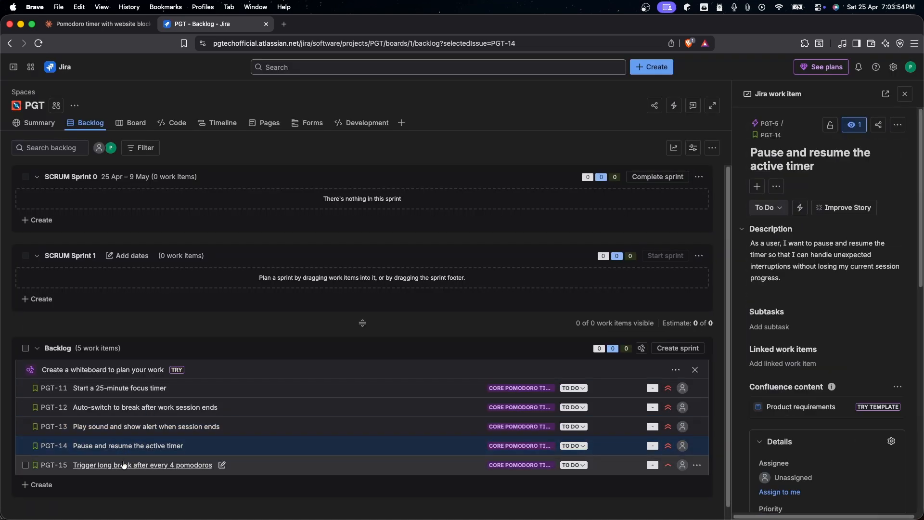
pyautogui.click(124, 465)
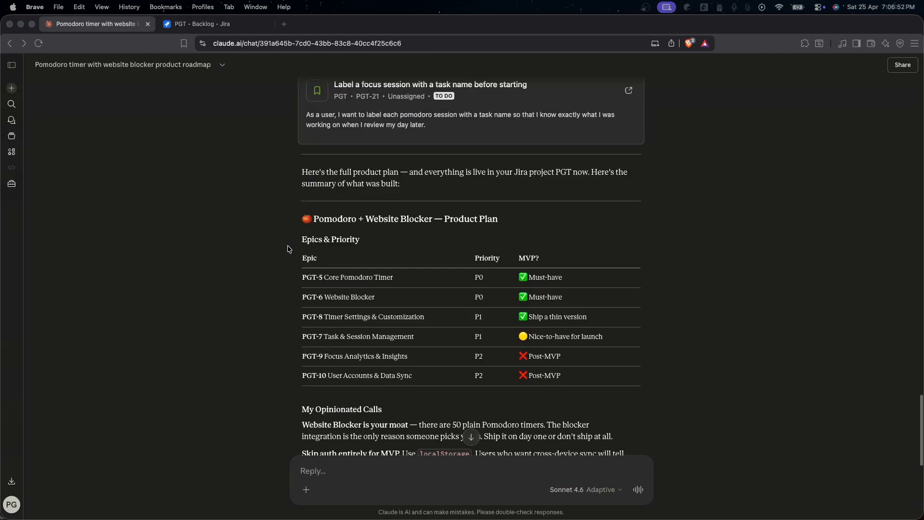
# Move the Core Pomodoro Timer stories PGT-11 through PGT-15 from the Jira backlog into SCRUM Sprint 0.
pyautogui.click(383, 247)
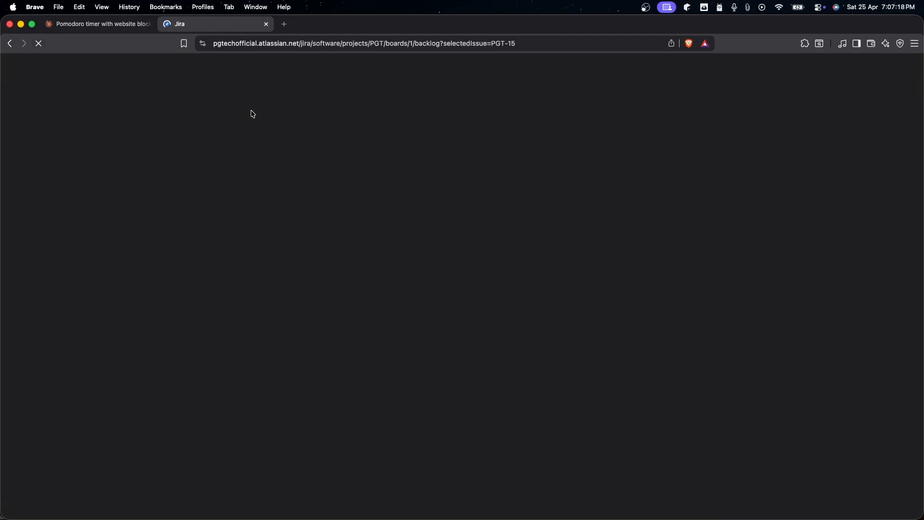
pyautogui.scroll(-5, 295, 264)
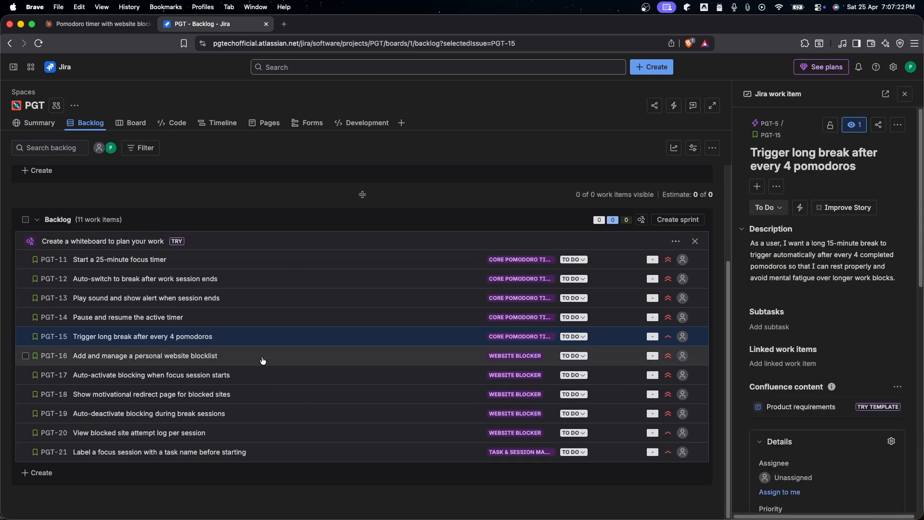
pyautogui.click(25, 259)
pyautogui.keyDown('shift'); pyautogui.click(25, 336); pyautogui.keyUp('shift')
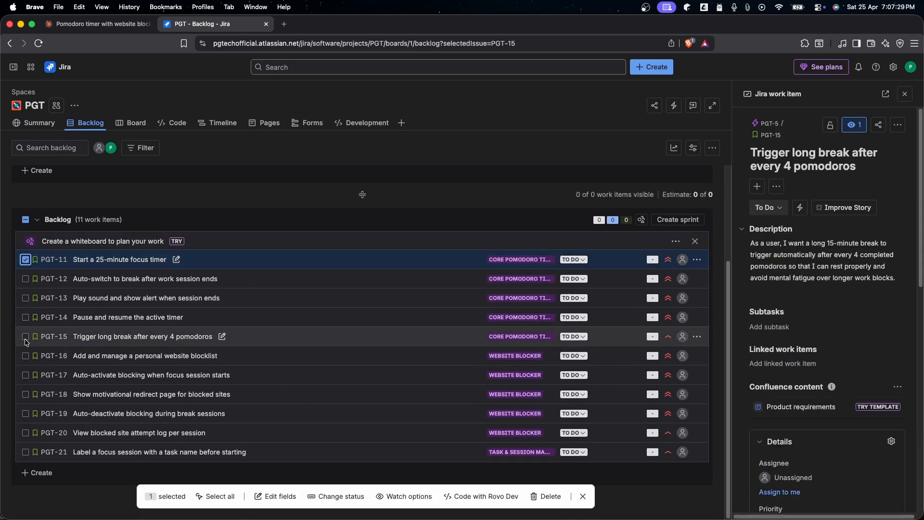
pyautogui.click(697, 259)
pyautogui.moveTo(644, 298)
pyautogui.click(546, 362)
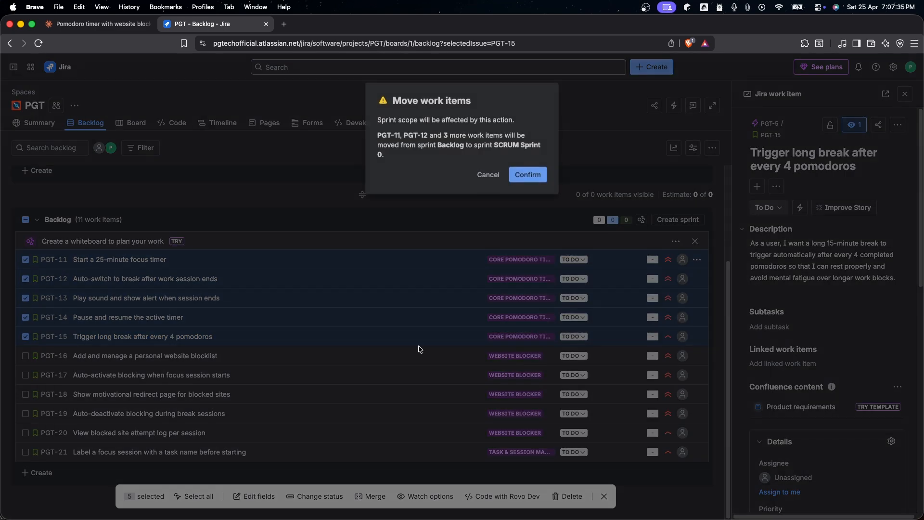
pyautogui.click(528, 174)
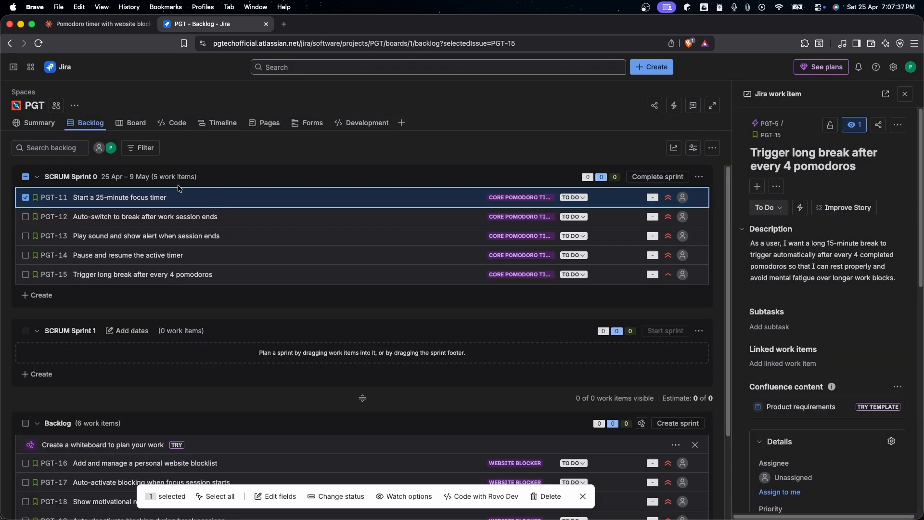
# On the sprint board, move PGT-12 to In Progress, PGT-14 and PGT-15 to In Review, and PGT-13 to Done.
pyautogui.click(133, 123)
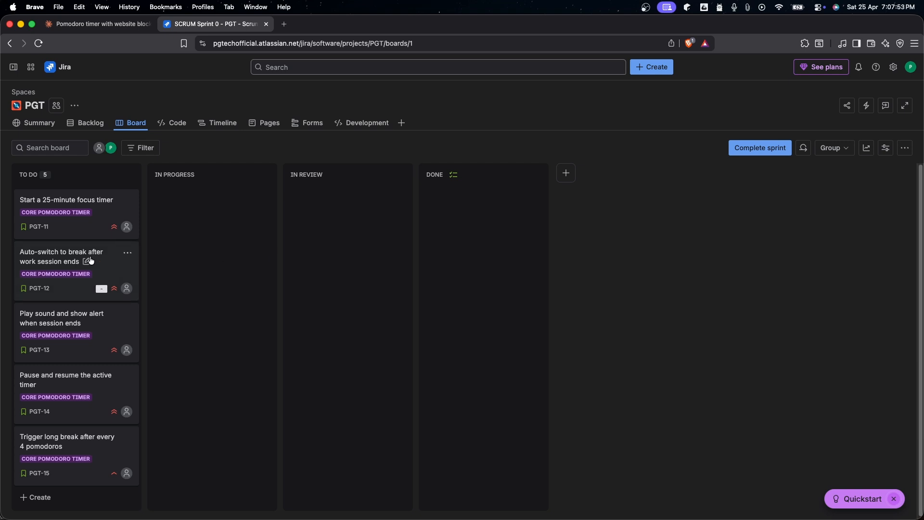
pyautogui.moveTo(58, 261); pyautogui.dragTo(161, 231)
pyautogui.moveTo(110, 318); pyautogui.dragTo(285, 264)
pyautogui.moveTo(63, 332); pyautogui.dragTo(289, 270)
pyautogui.moveTo(53, 270); pyautogui.dragTo(464, 226)
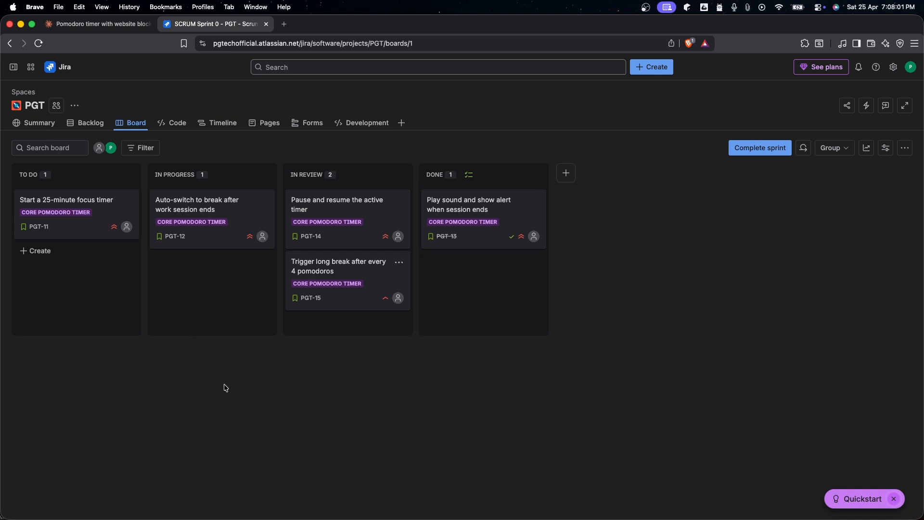